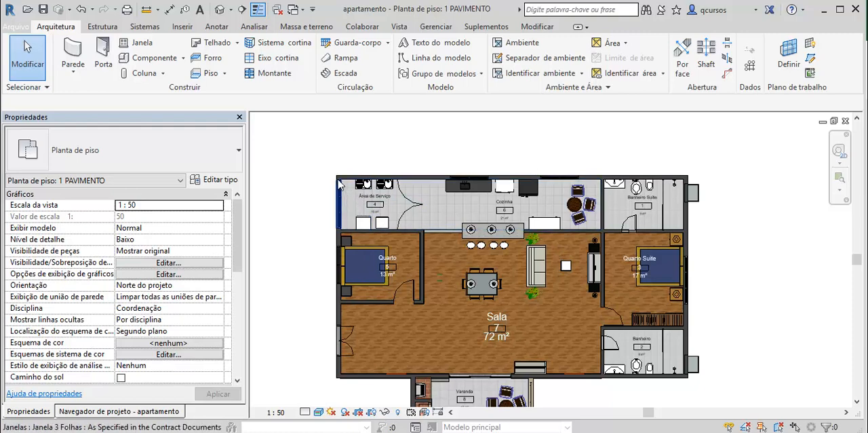
- Start an aligned dimension that references wall faces (Faces da parede) and picks individual references (Referências individuais)
scroll(331, 164, "up", 1)
scroll(535, 158, "up", 2)
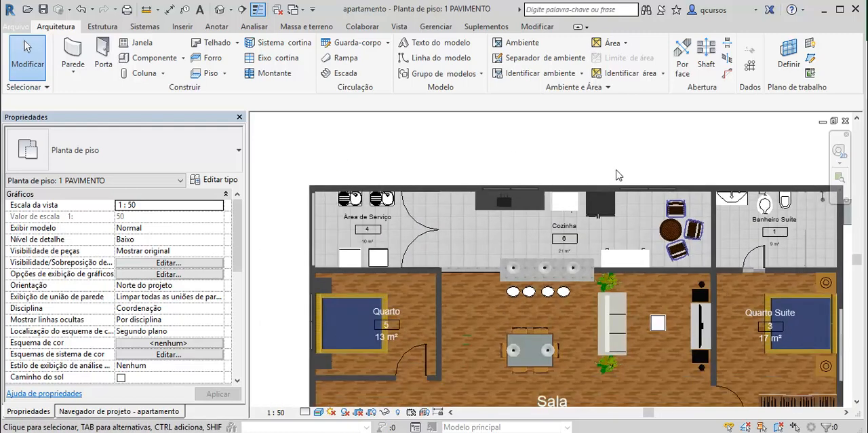
scroll(618, 170, "down", 2)
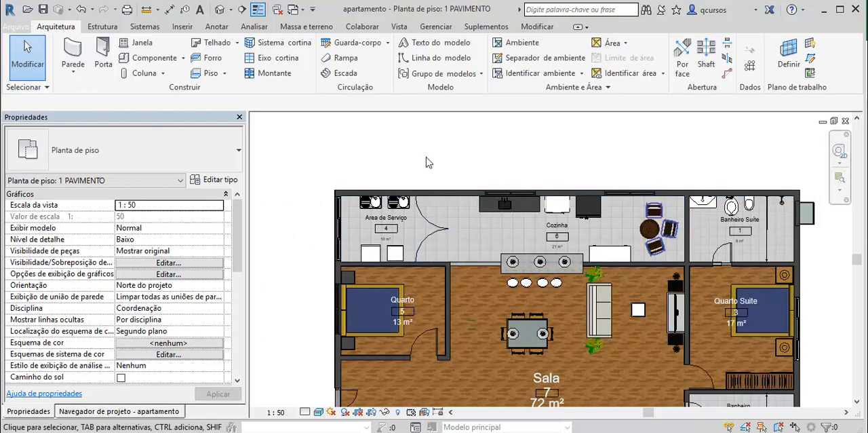
left_click(216, 28)
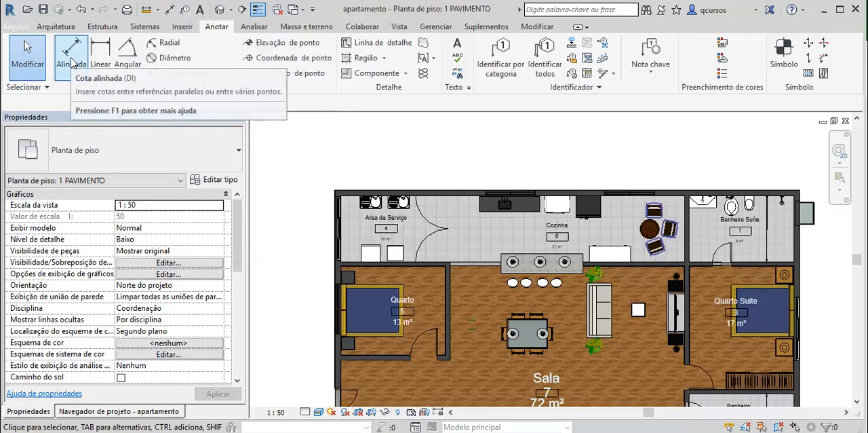
key("d")
key("i")
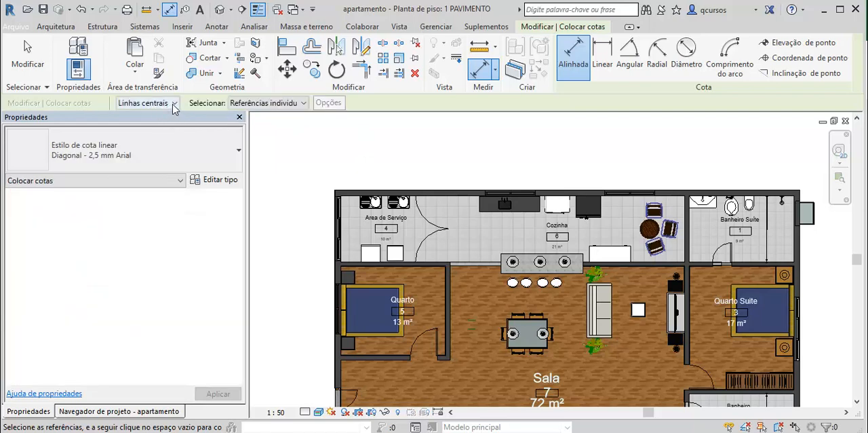
left_click(175, 103)
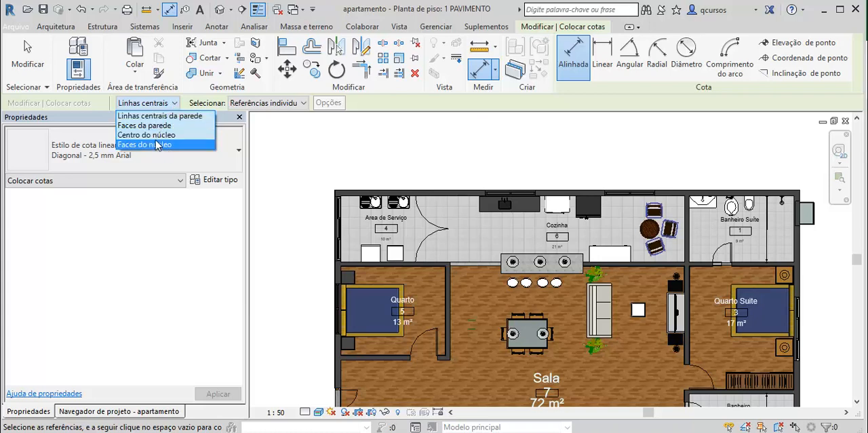
left_click(151, 128)
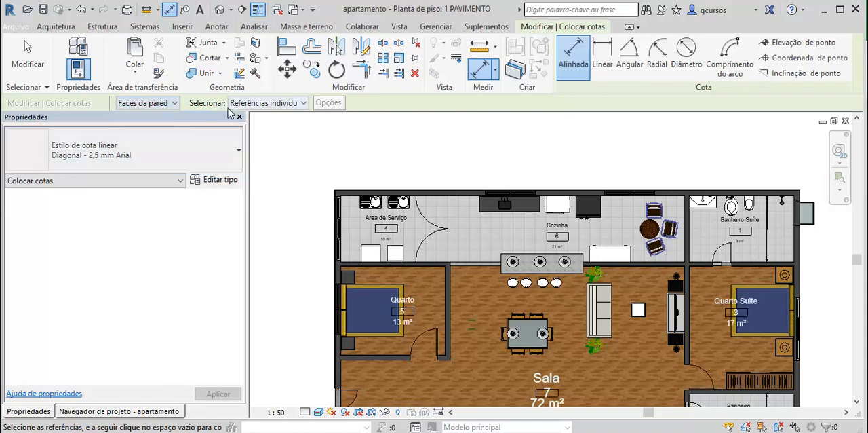
left_click(303, 103)
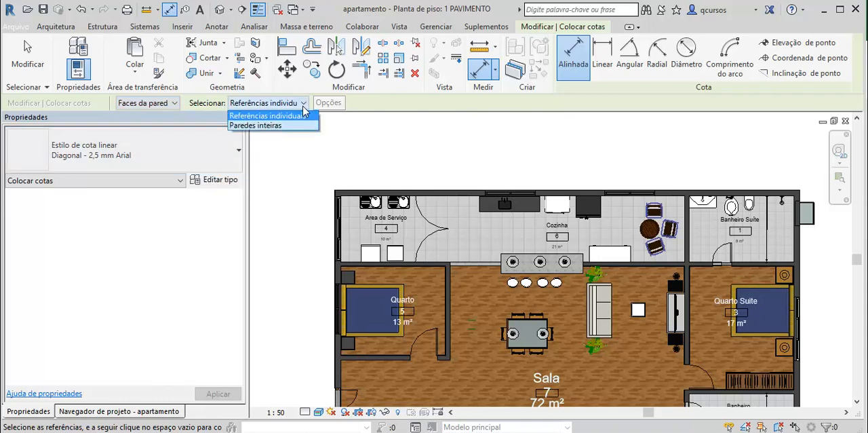
left_click(298, 117)
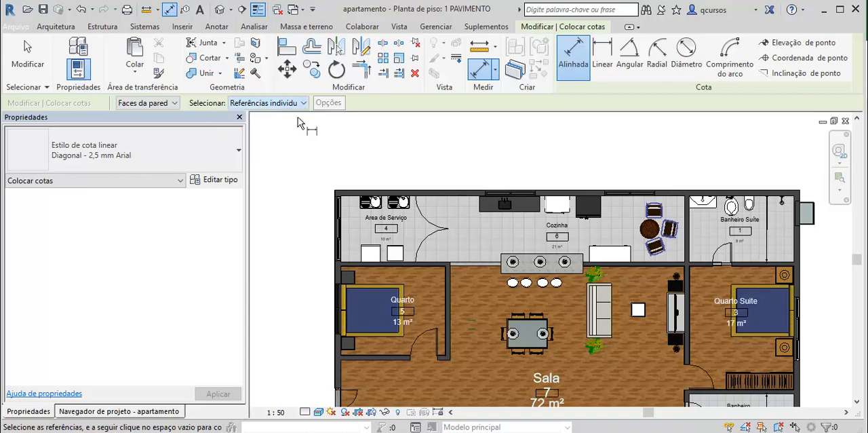
scroll(318, 178, "up", 6)
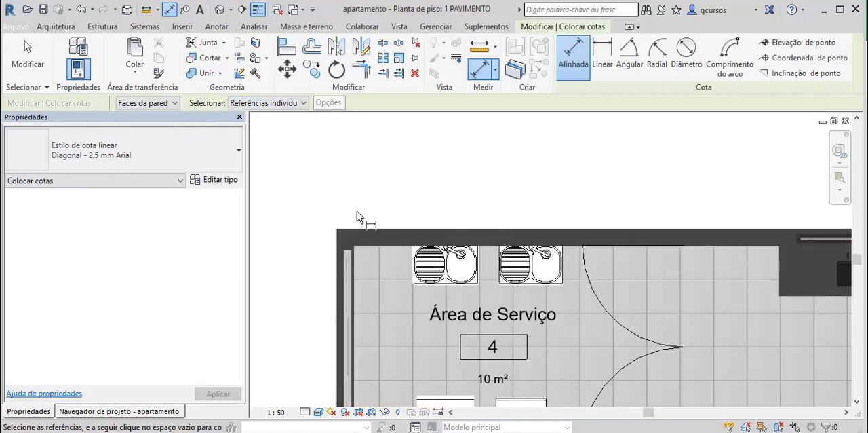
scroll(322, 232, "up", 3)
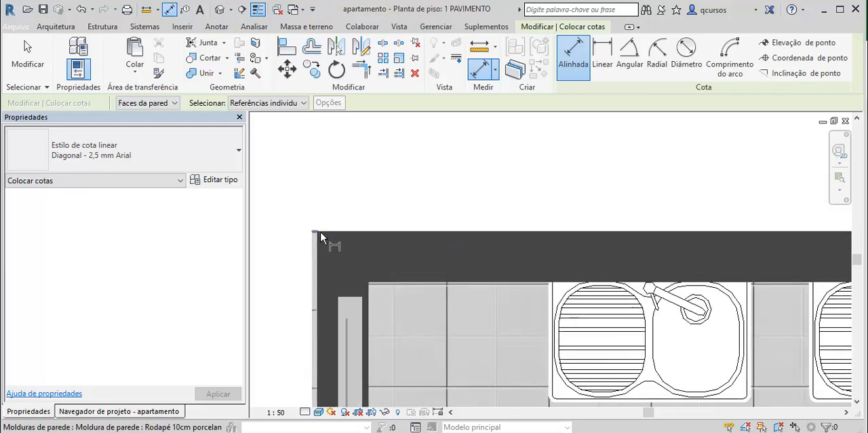
scroll(314, 233, "up", 2)
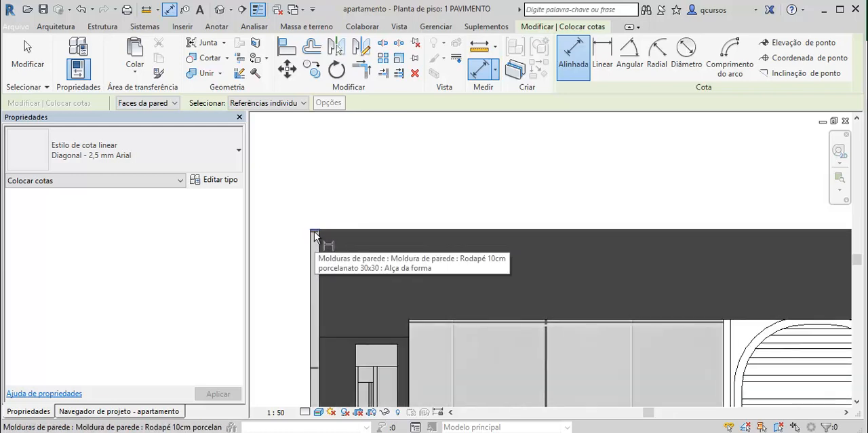
left_click(314, 231)
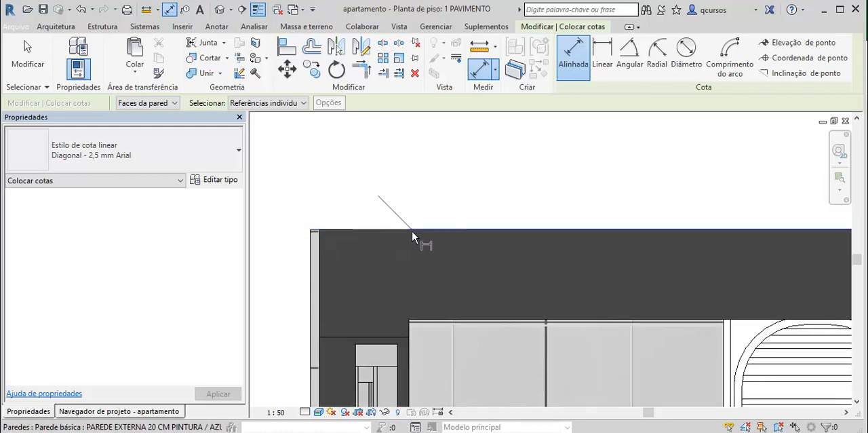
left_click(411, 231)
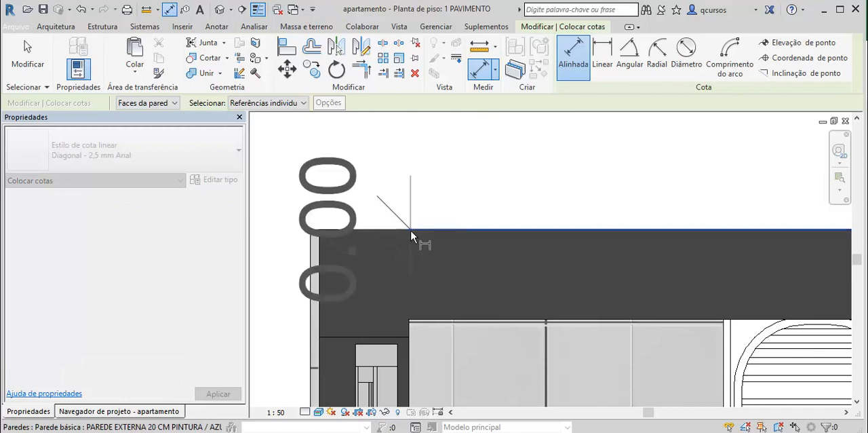
scroll(576, 213, "down", 5)
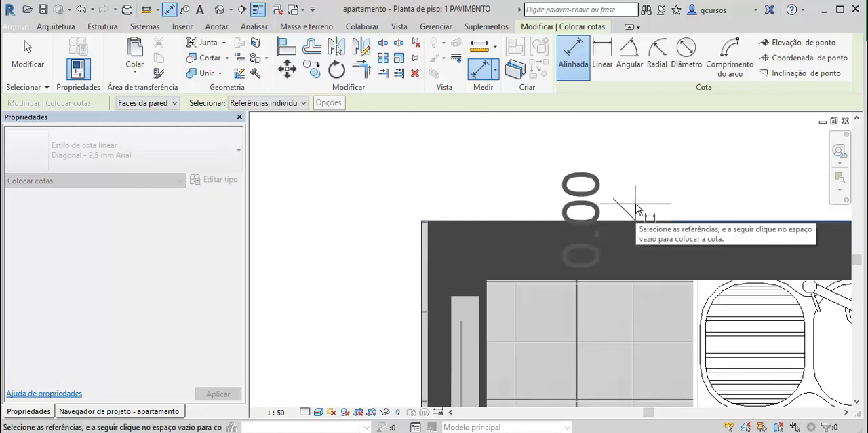
scroll(622, 212, "down", 5)
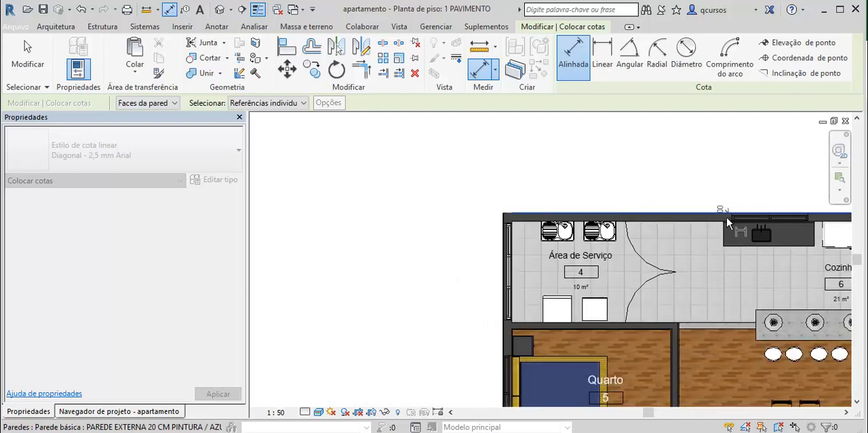
scroll(727, 221, "up", 5)
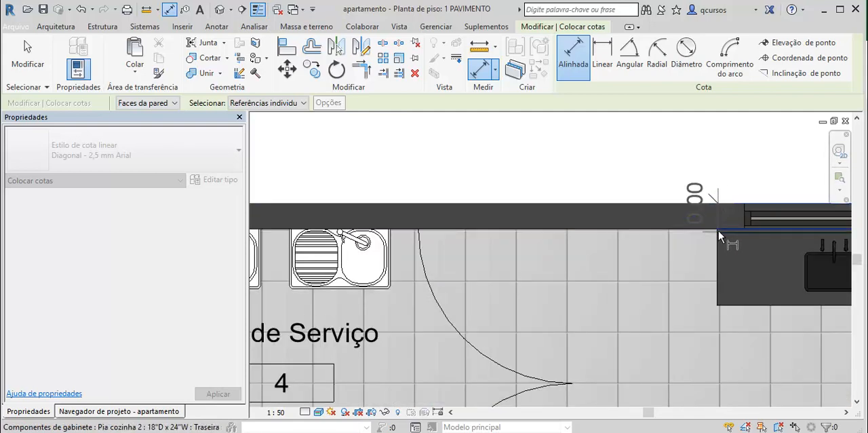
scroll(741, 152, "down", 1)
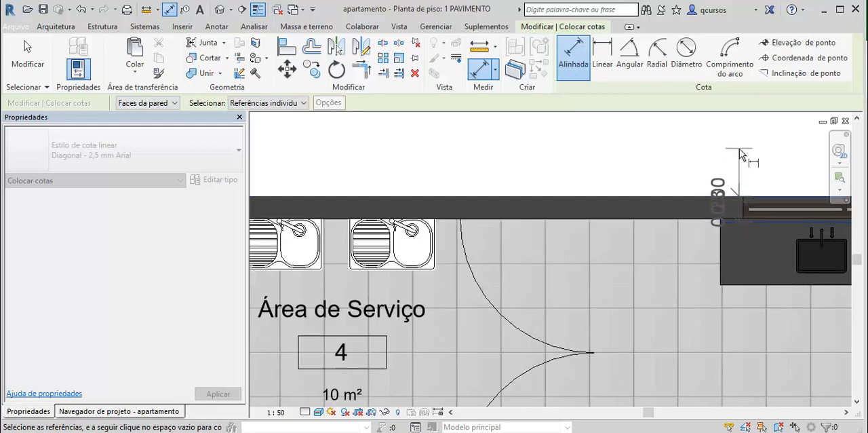
scroll(742, 152, "down", 4)
middle_click_drag(767, 180, 595, 300)
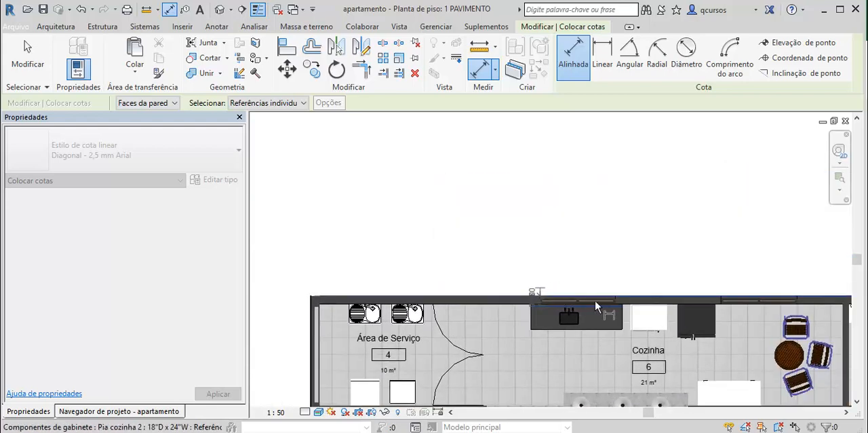
left_click(631, 301)
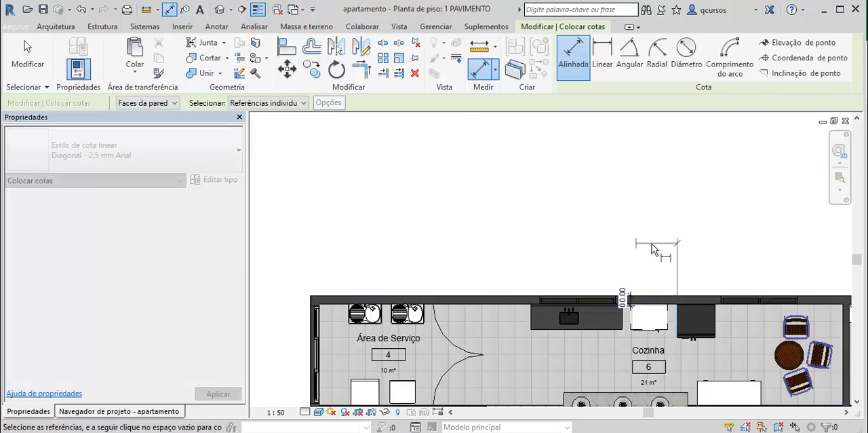
key("Escape")
key("Escape")
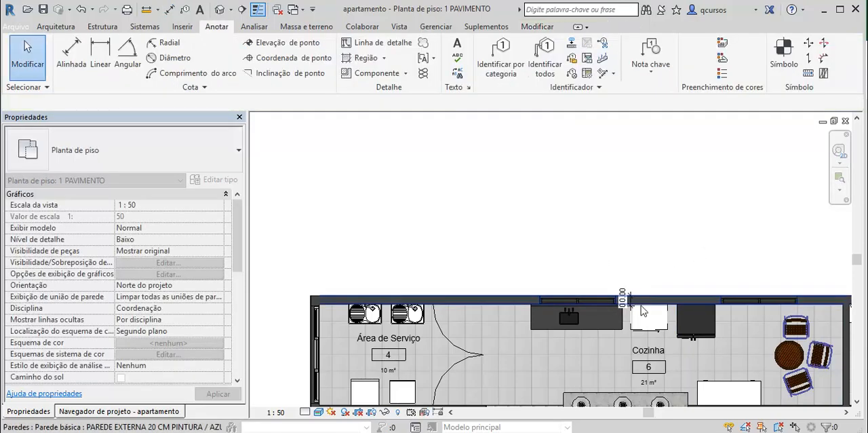
- Set the floor plan's visual style to hidden line (Linha oculta)
scroll(624, 269, "up", 5)
scroll(671, 232, "down", 3)
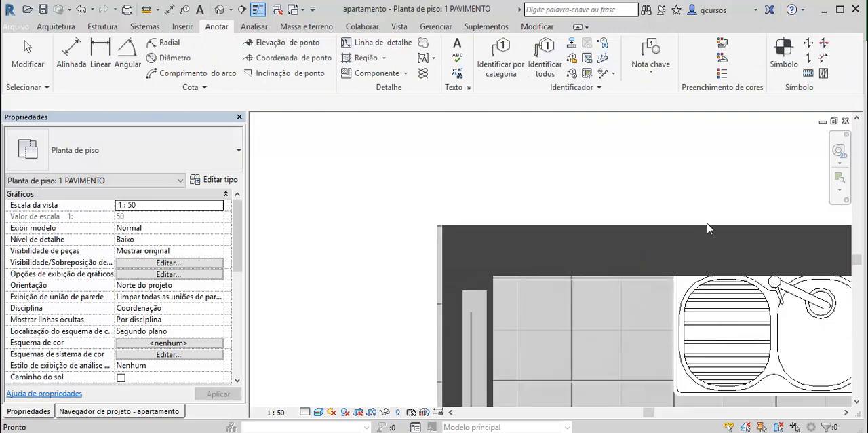
scroll(661, 251, "down", 1)
middle_click_drag(636, 222, 498, 256)
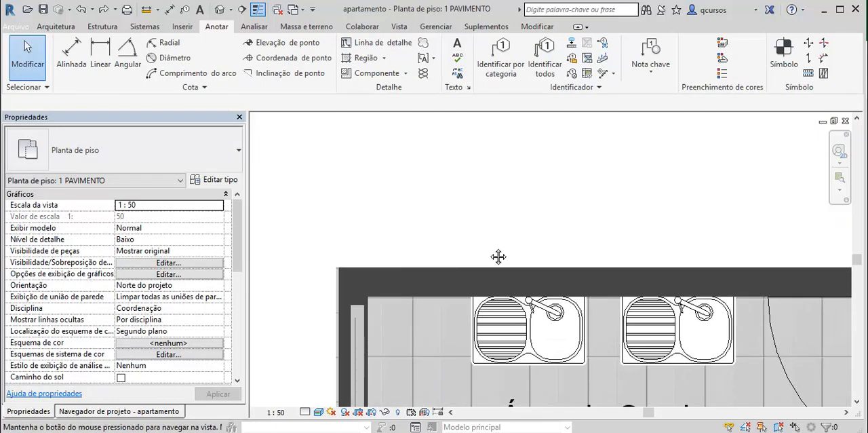
scroll(760, 265, "down", 3)
scroll(654, 227, "down", 1)
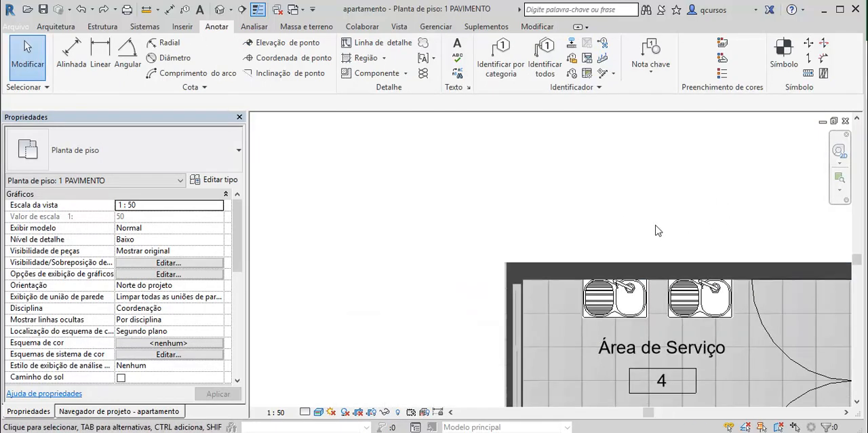
middle_click_drag(625, 225, 432, 163)
scroll(587, 199, "down", 2)
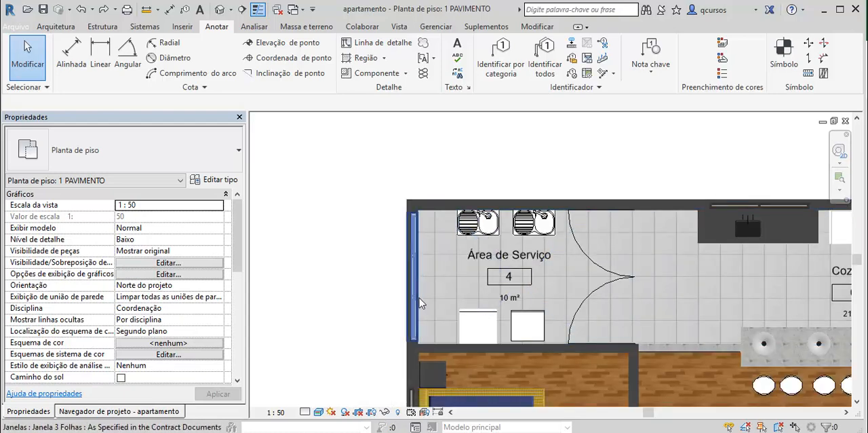
left_click(319, 412)
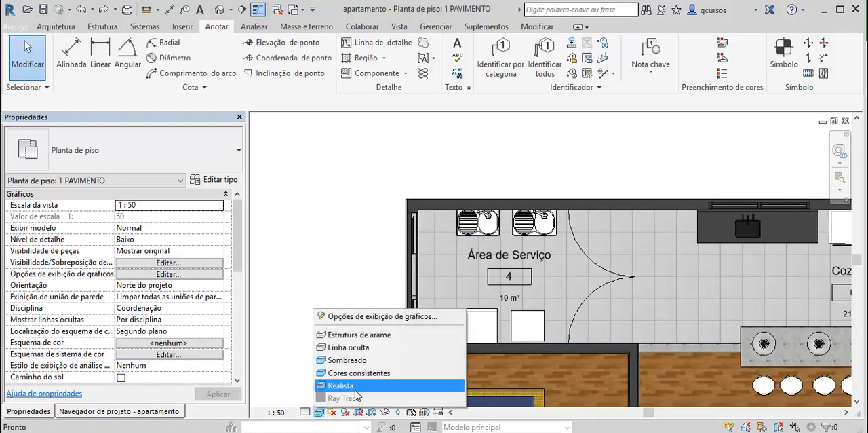
left_click(366, 347)
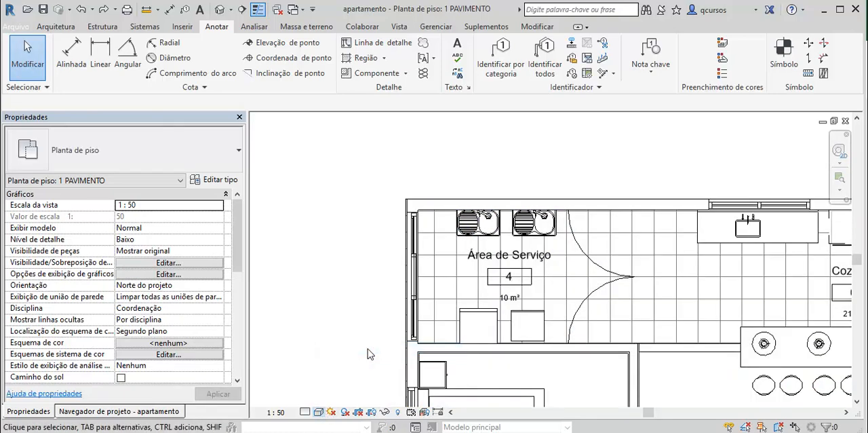
- Begin an aligned dimension above the plan from the service area's outer side wall face to the near edge of the kitchen sink window
scroll(539, 156, "down", 1)
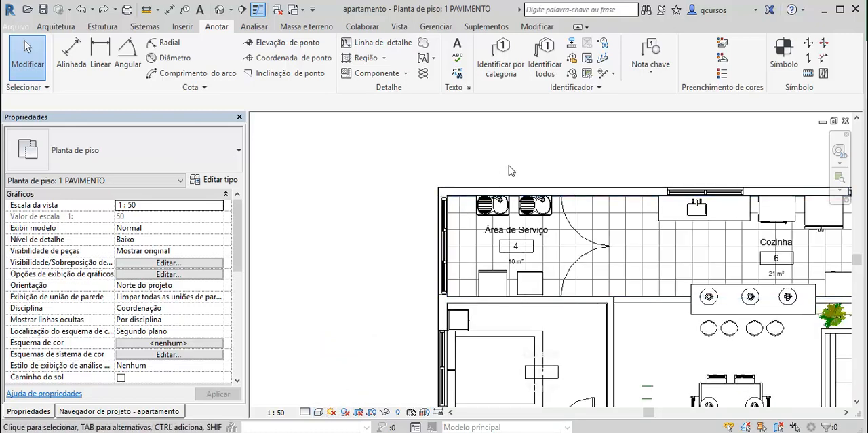
middle_click_drag(512, 167, 373, 185)
scroll(374, 178, "down", 1)
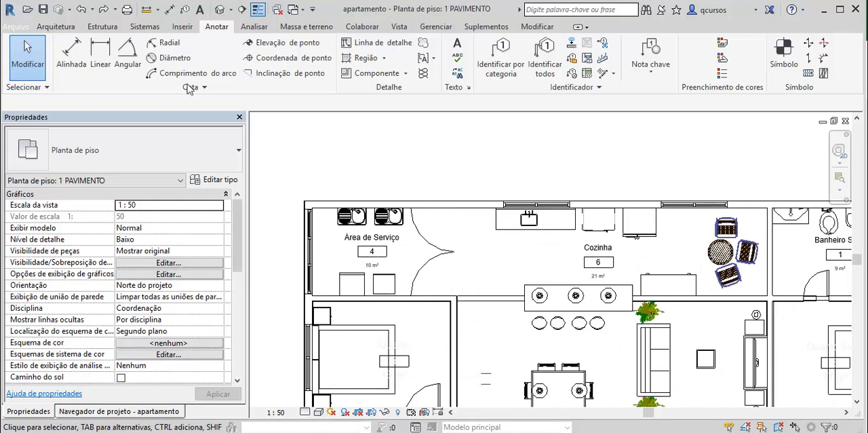
left_click(71, 57)
scroll(304, 190, "up", 5)
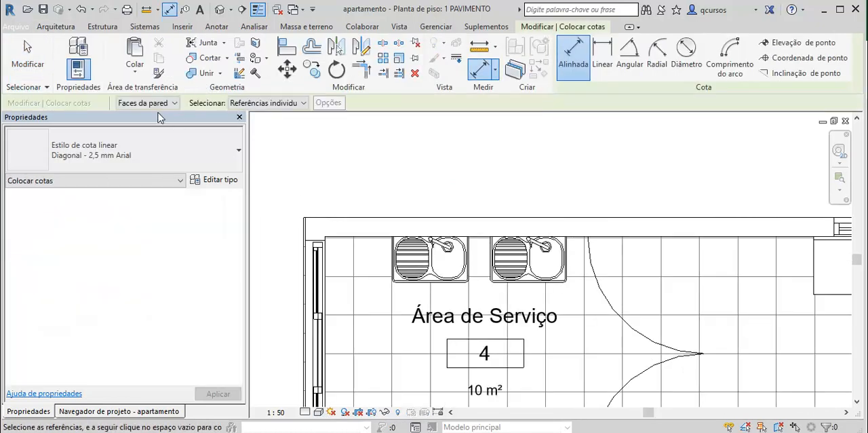
left_click(309, 236)
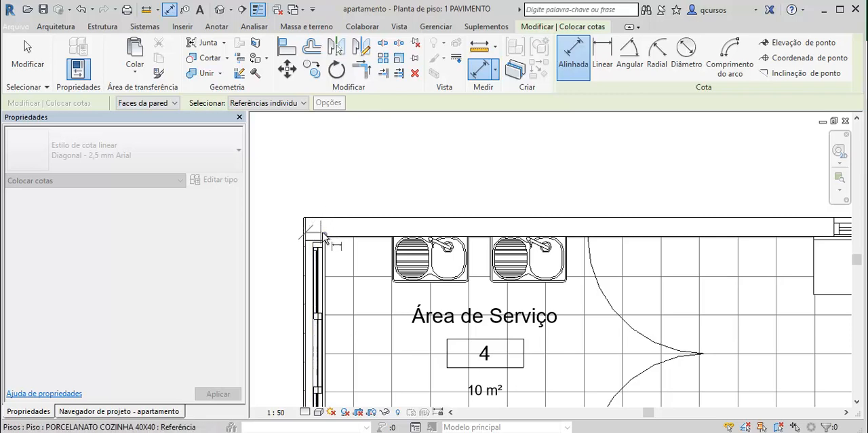
scroll(739, 200, "down", 1)
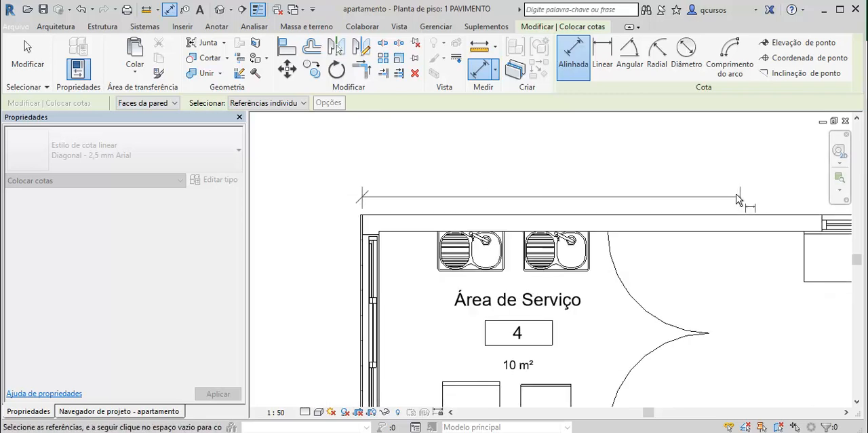
scroll(739, 200, "down", 1)
middle_click_drag(709, 196, 589, 189)
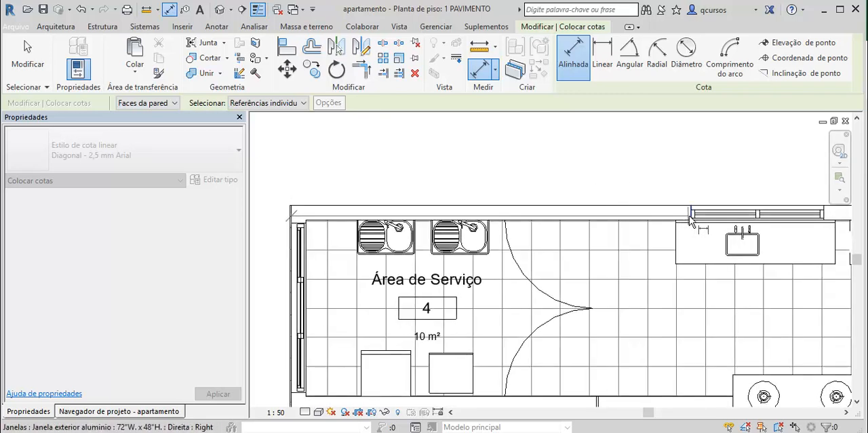
left_click(691, 218)
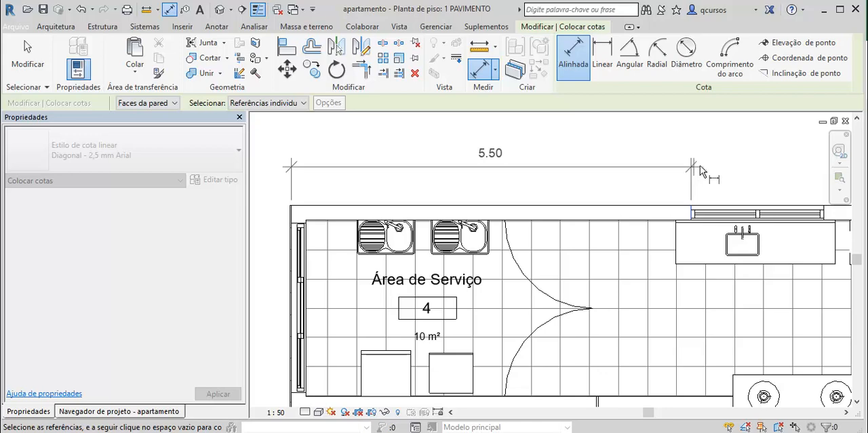
left_click(699, 164)
- Extend the dimension chain to the far edge of the sink window and both edges of the second kitchen window
scroll(668, 181, "down", 1)
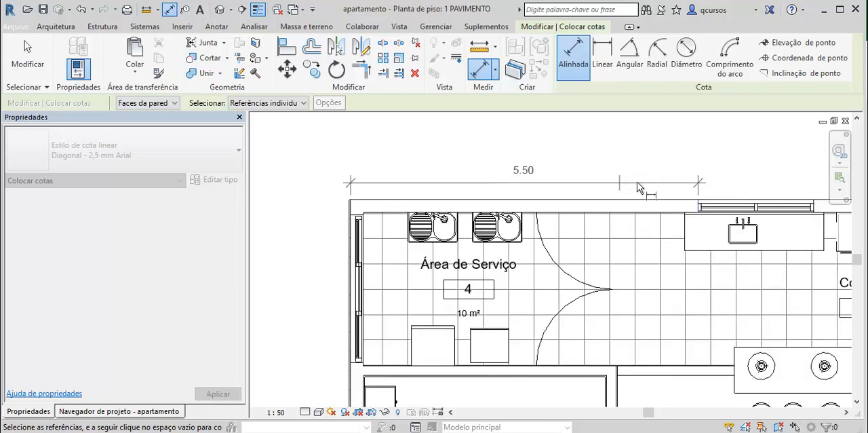
middle_click_drag(723, 172, 646, 183)
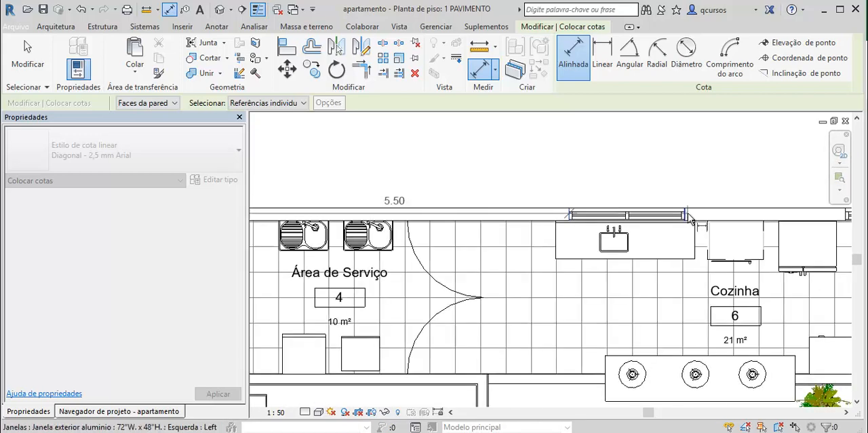
left_click(685, 218)
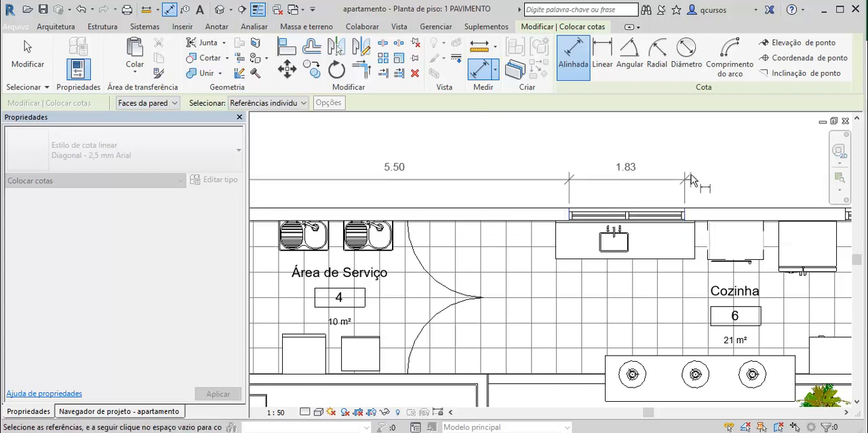
scroll(733, 177, "down", 1)
middle_click_drag(734, 177, 585, 183)
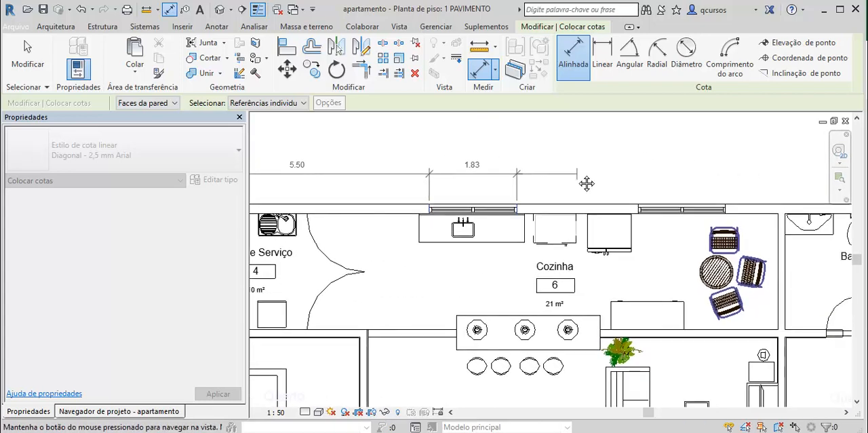
left_click(639, 210)
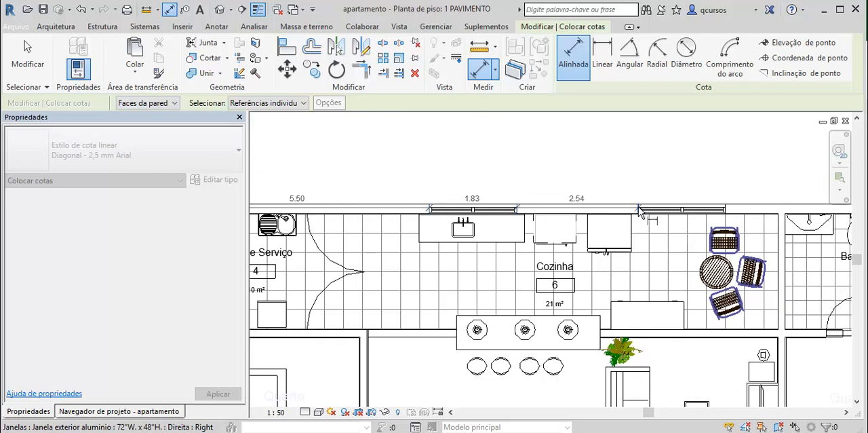
left_click(725, 210)
- Extend the chain to the outer face of the suite bathroom's side wall and place the dimension line above the plan
scroll(732, 173, "down", 1)
scroll(733, 171, "down", 1)
middle_click_drag(735, 174, 543, 180)
scroll(575, 177, "up", 2)
scroll(651, 197, "up", 4)
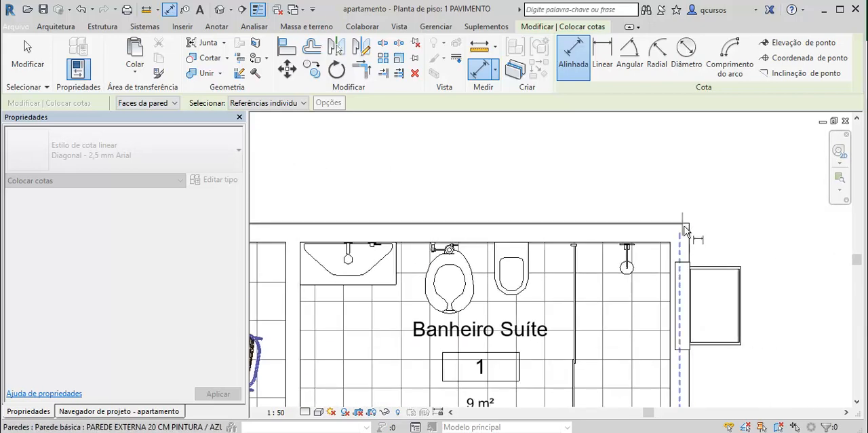
left_click(690, 229)
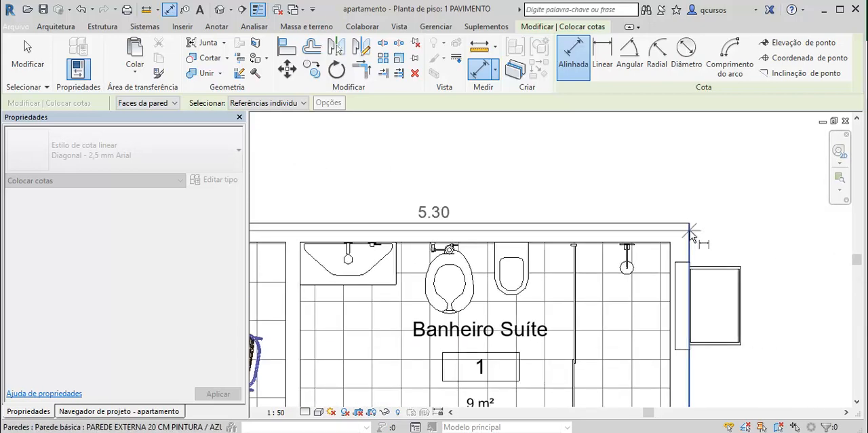
left_click(691, 159)
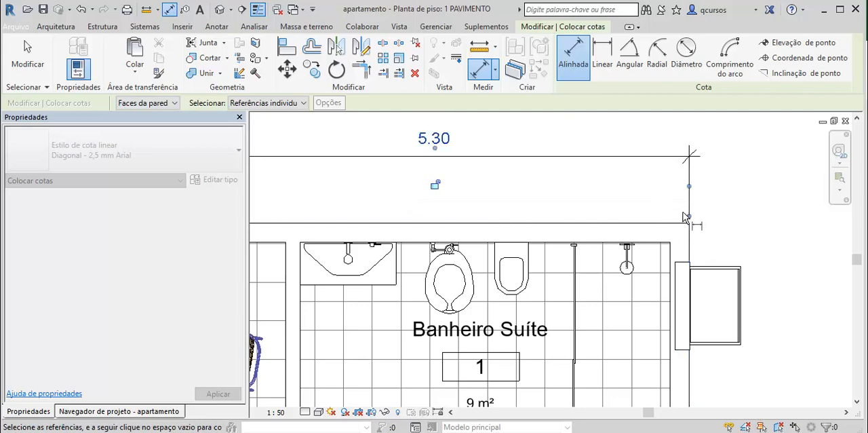
- Set the aligned dimension to pick entire walls (Paredes inteiras)
scroll(630, 196, "down", 4)
scroll(631, 201, "down", 2)
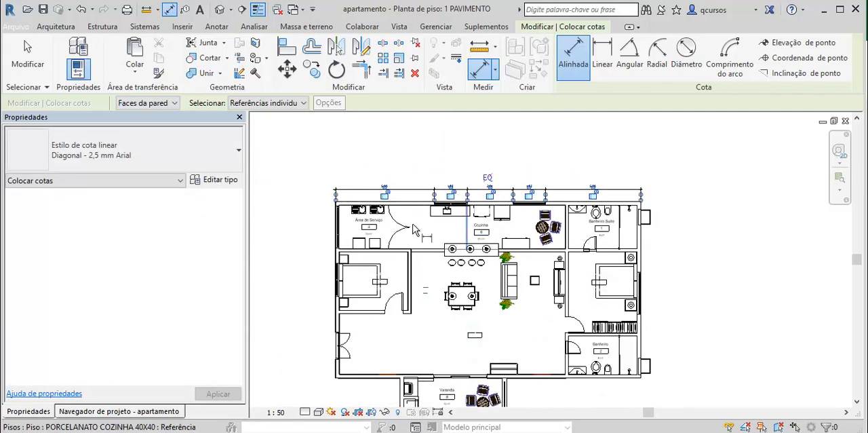
scroll(438, 172, "up", 5)
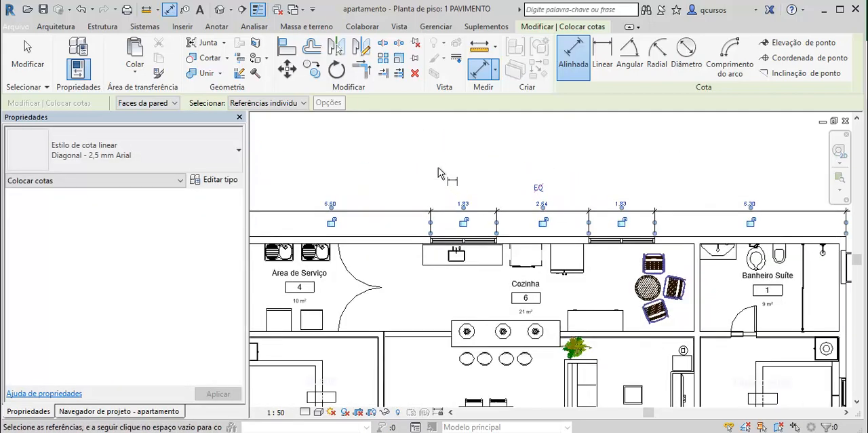
scroll(438, 168, "down", 3)
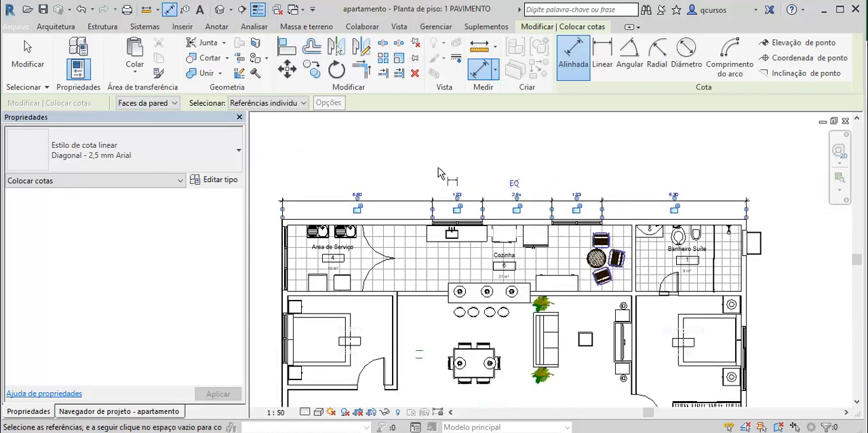
scroll(438, 172, "up", 4)
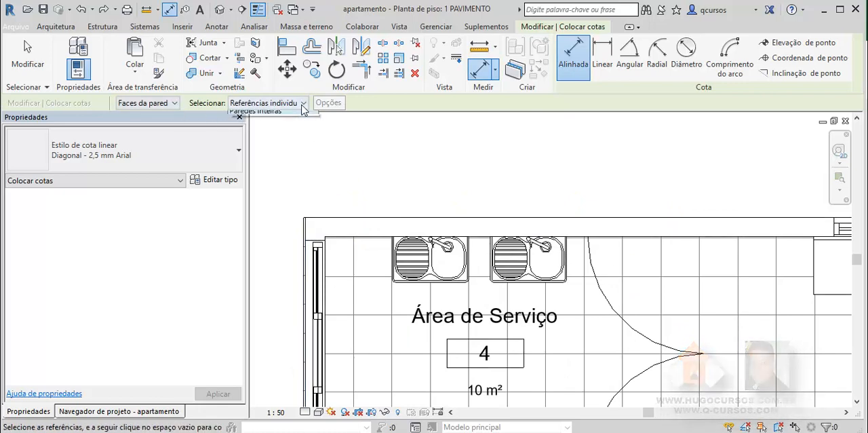
left_click(303, 103)
left_click(261, 126)
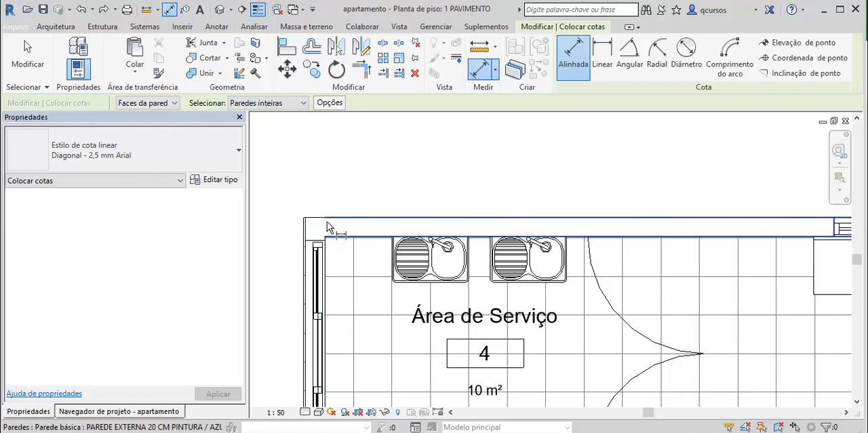
left_click(316, 227)
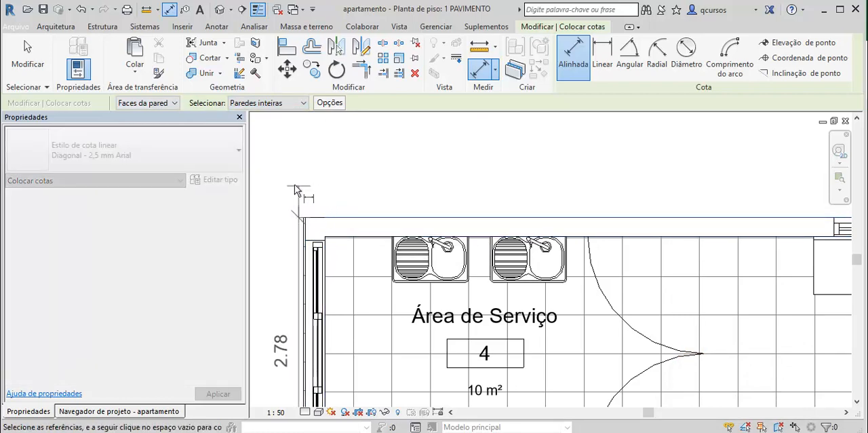
key("Escape")
key("Escape")
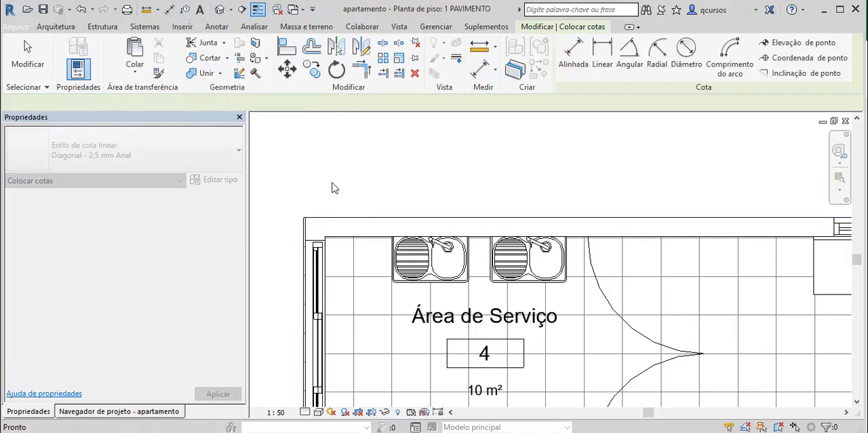
- Add an overall aligned dimension for the whole exterior wall along the service area, kitchen and suite bathroom, placed above the plan
key("d")
key("i")
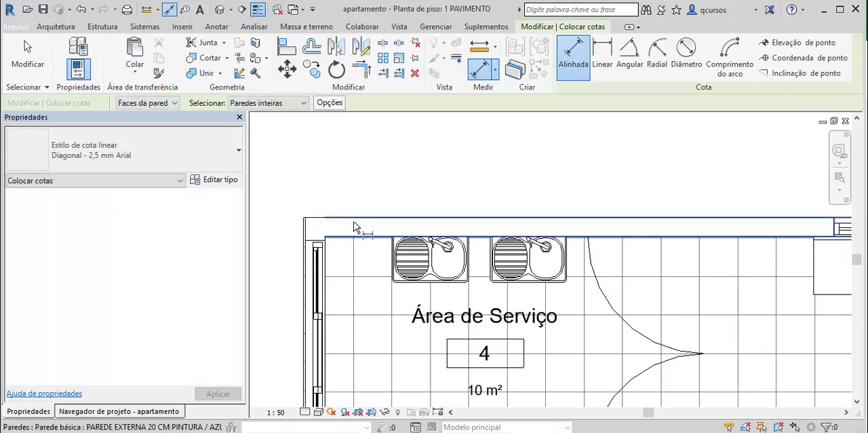
left_click(358, 224)
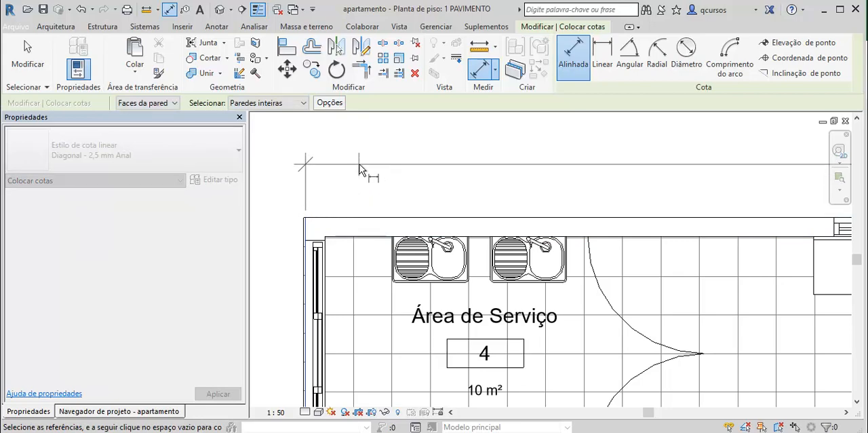
scroll(362, 168, "down", 3)
scroll(441, 166, "down", 2)
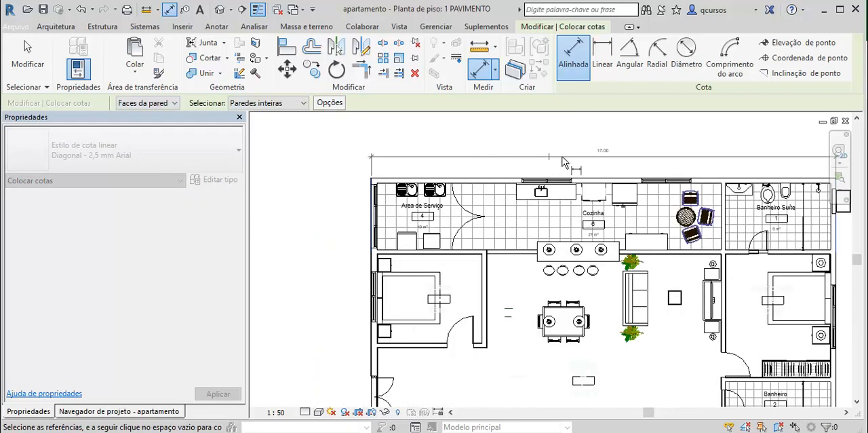
middle_click_drag(581, 160, 454, 175)
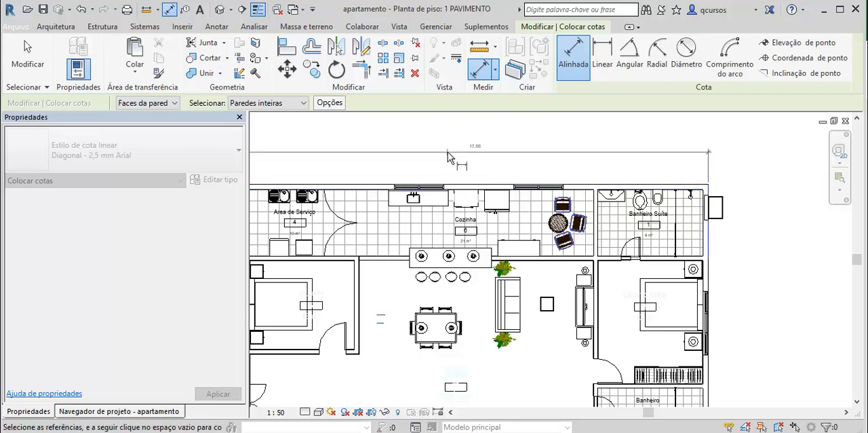
scroll(446, 153, "down", 1)
scroll(408, 169, "up", 3)
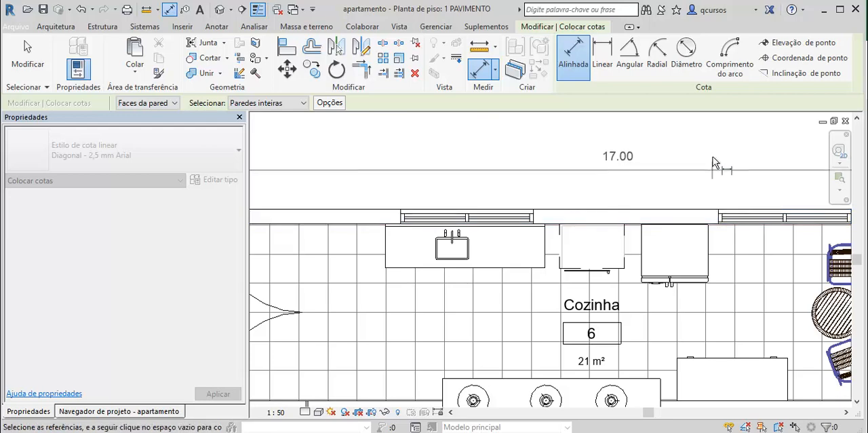
scroll(712, 153, "down", 1)
scroll(712, 153, "down", 1)
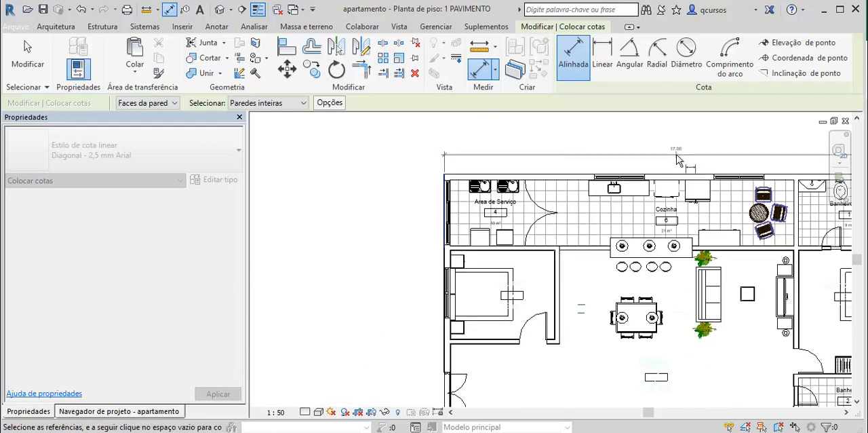
scroll(633, 165, "down", 1)
middle_click_drag(633, 165, 585, 166)
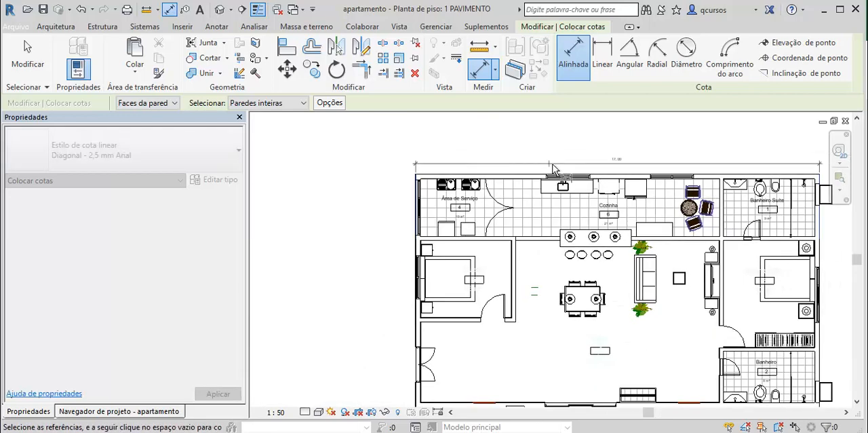
left_click(597, 141)
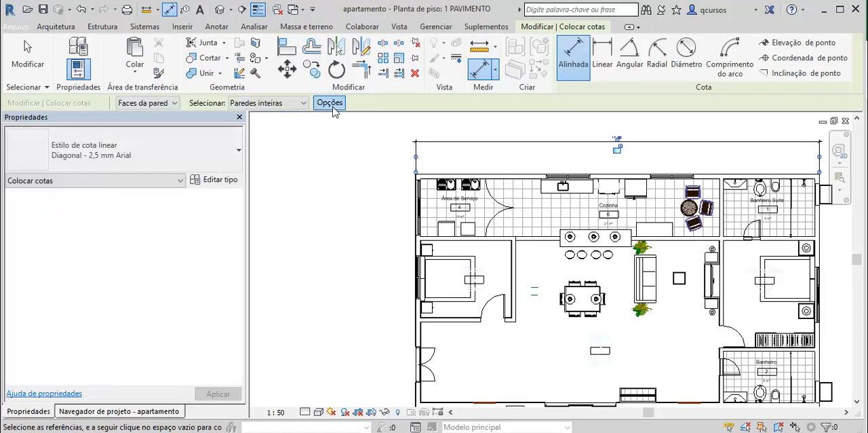
- Configure the automatic dimension options to reference openings (Aberturas) by width (Larguras) and intersecting walls (Paredes que efetuam a intersecção)
left_click(330, 102)
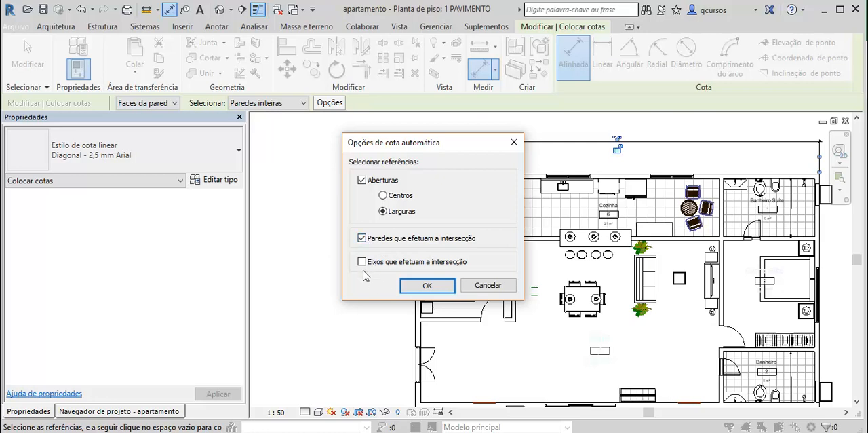
left_click(444, 286)
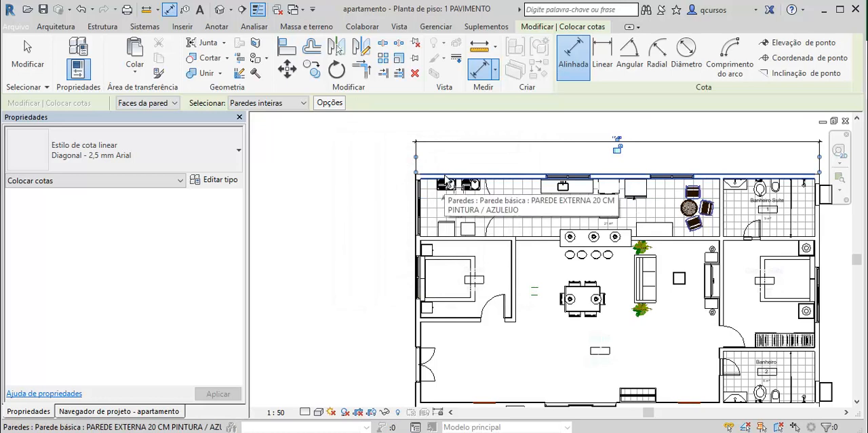
- Try to dimension the exterior wall above the service area and kitchen with its openings and intersecting walls as references
left_click(447, 177)
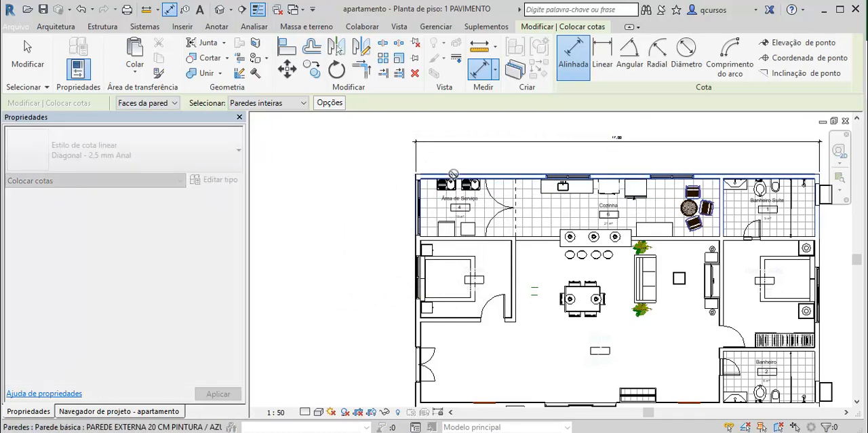
scroll(548, 165, "up", 1)
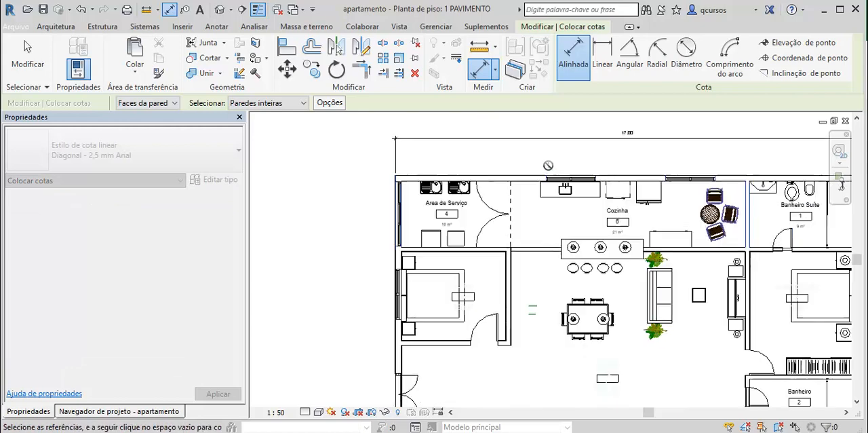
scroll(548, 166, "up", 3)
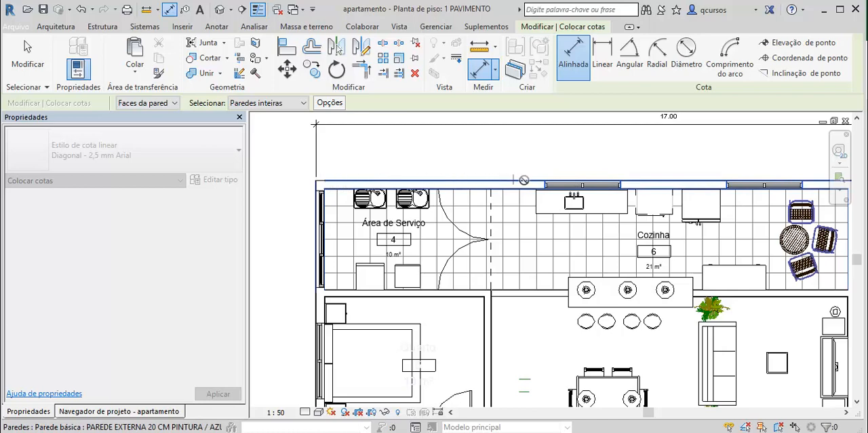
scroll(723, 173, "down", 3)
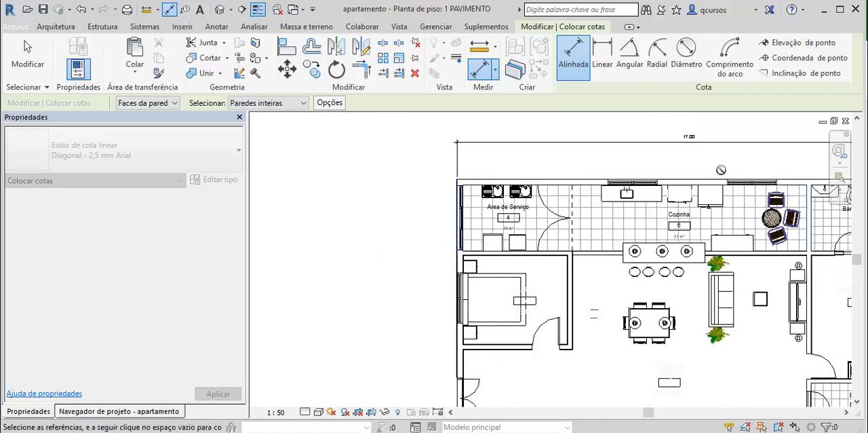
scroll(722, 172, "down", 1)
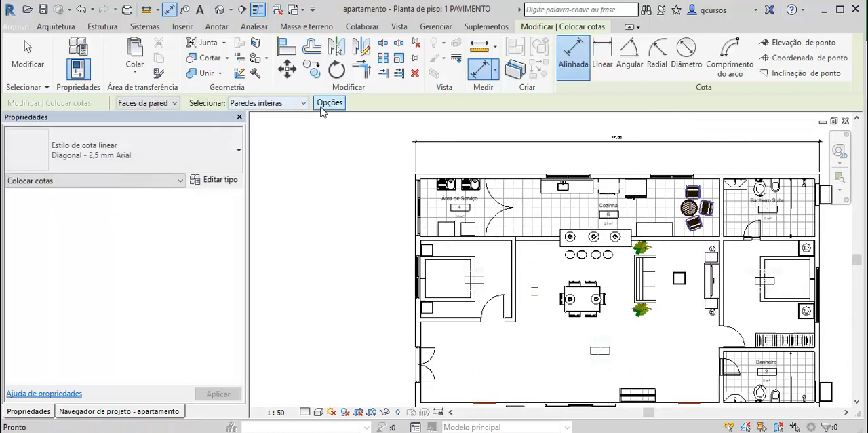
- Exclude intersecting walls from the automatic references and add an opening-width (Larguras) dimension chain between the upper exterior wall and its overall dimension
left_click(328, 103)
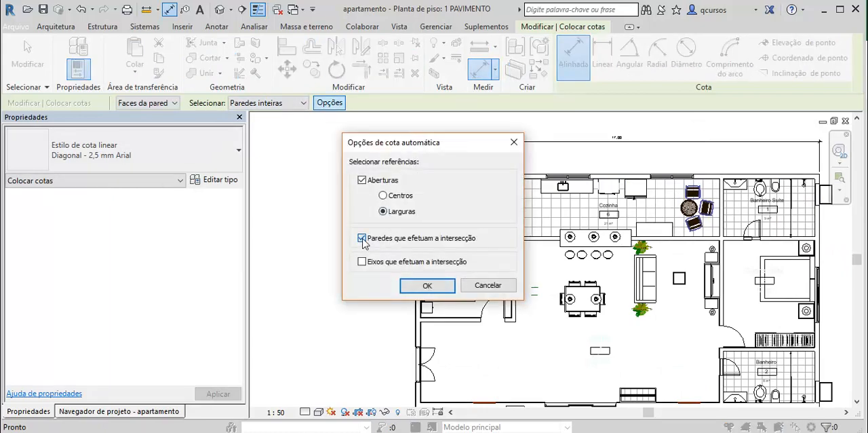
left_click(427, 286)
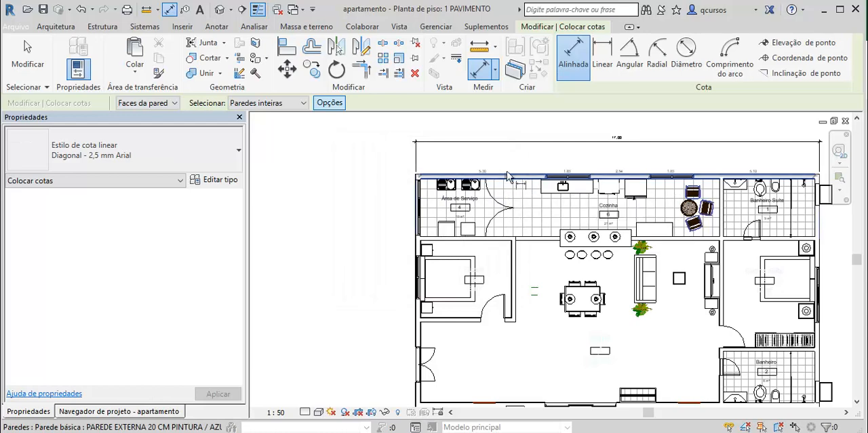
left_click(509, 177)
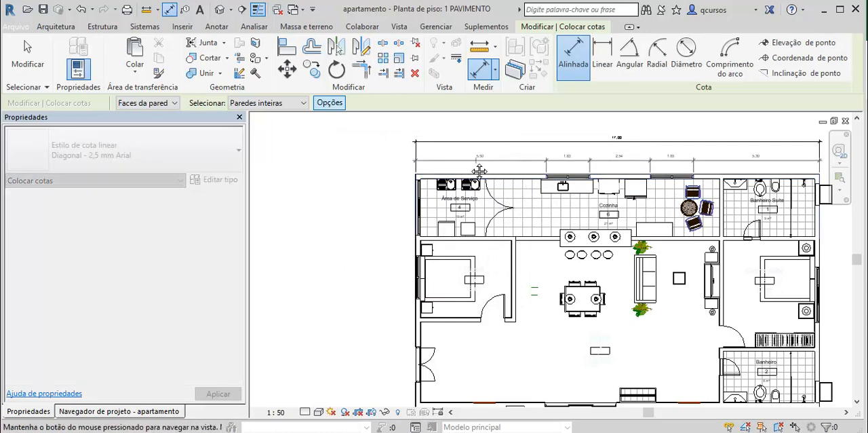
middle_click_drag(479, 171, 444, 164)
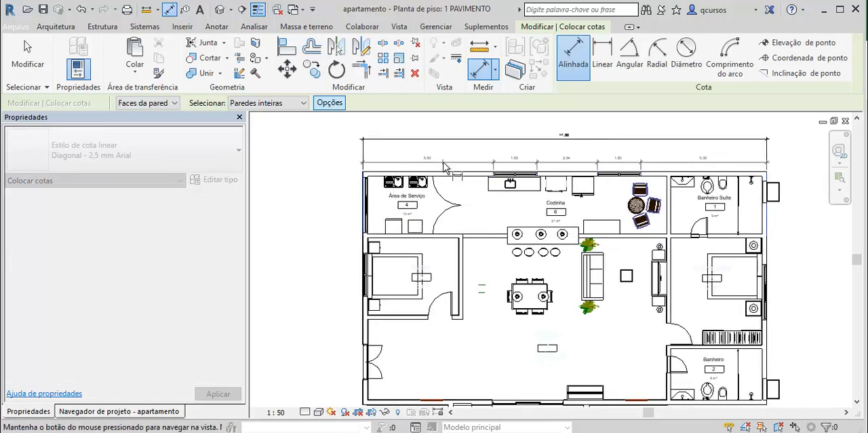
scroll(445, 167, "up", 3)
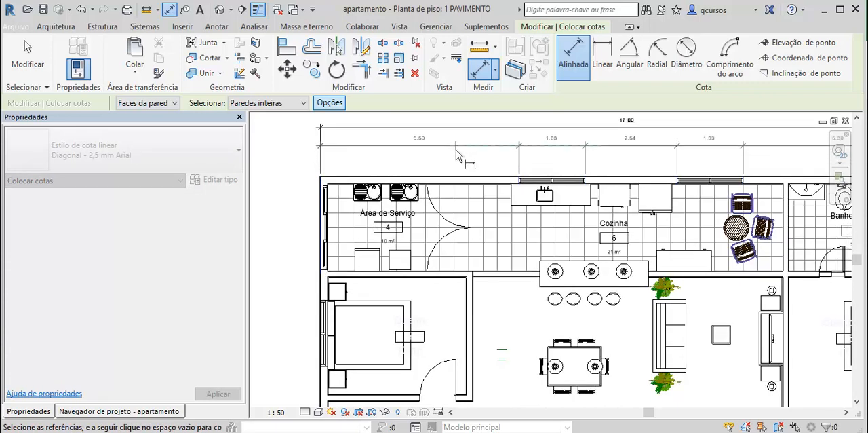
left_click(455, 151)
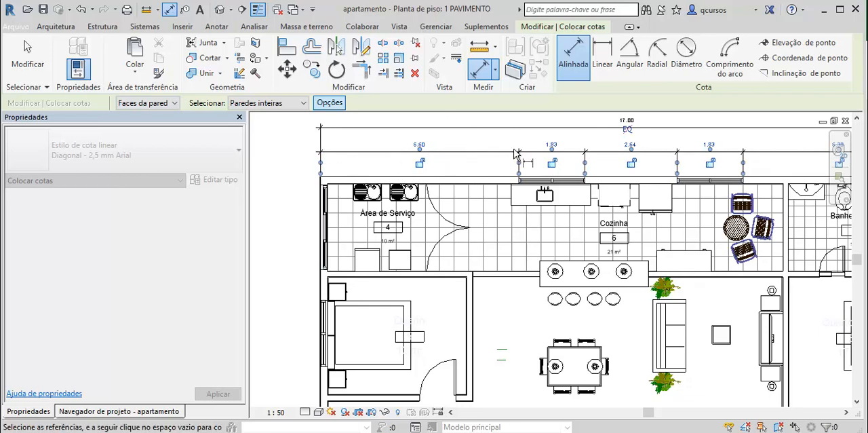
- Examine the opening-width chain and the overall dimension along the service area, kitchen and suite bathroom wall
scroll(558, 148, "up", 2)
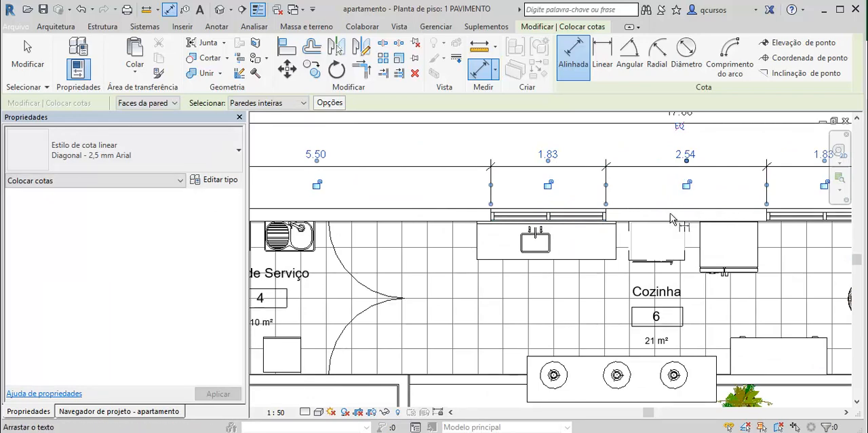
scroll(675, 224, "down", 2)
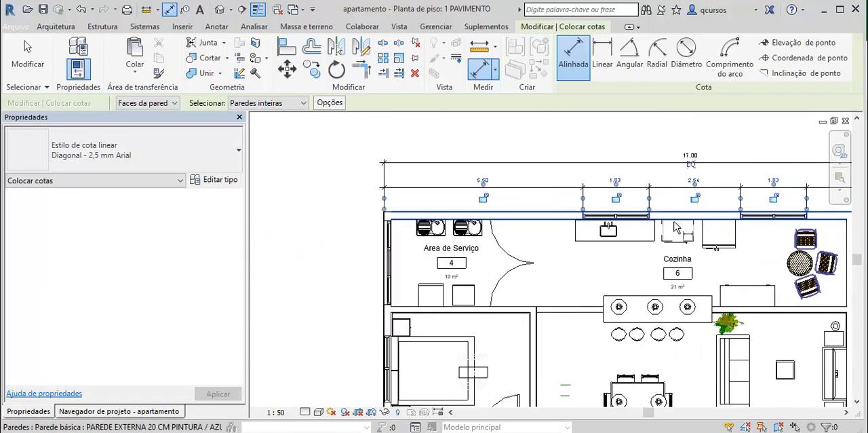
middle_click_drag(675, 227, 621, 236)
middle_click_drag(731, 200, 632, 218)
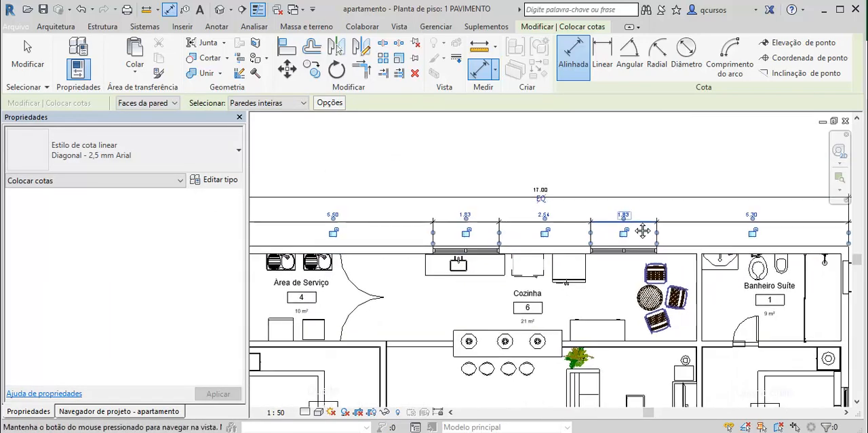
scroll(698, 224, "down", 1)
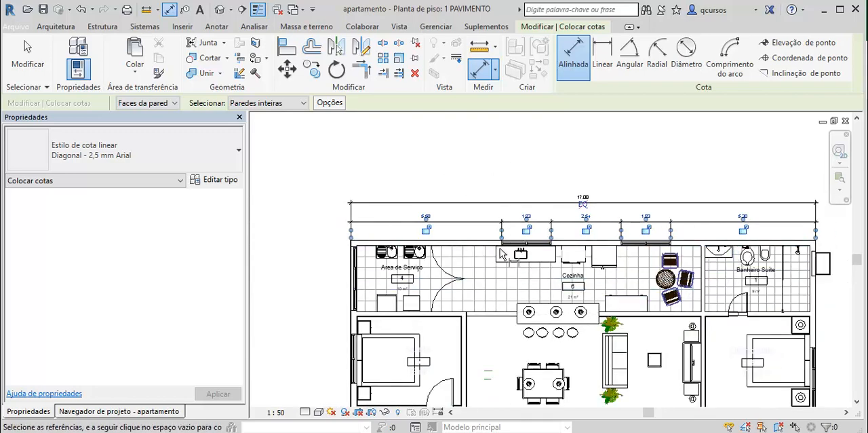
key("Escape")
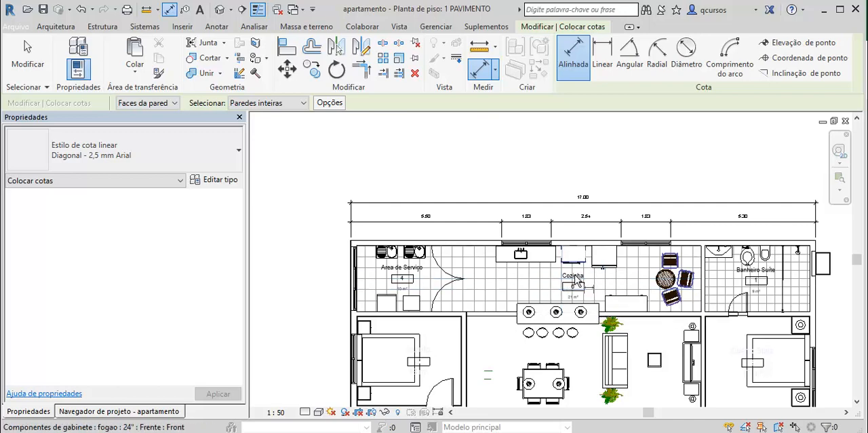
scroll(645, 238, "up", 2)
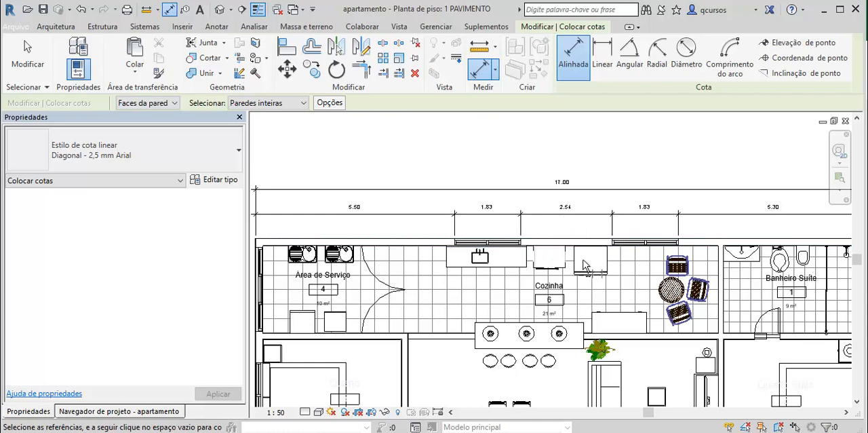
scroll(584, 264, "down", 3)
scroll(778, 226, "down", 1)
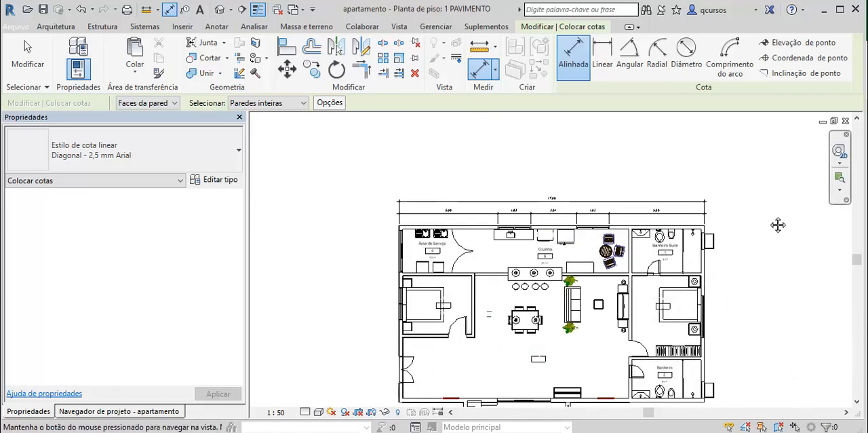
middle_click_drag(777, 225, 759, 196)
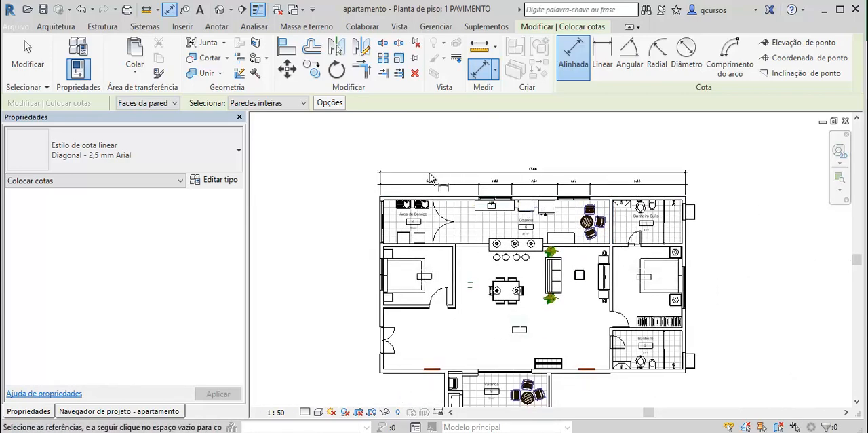